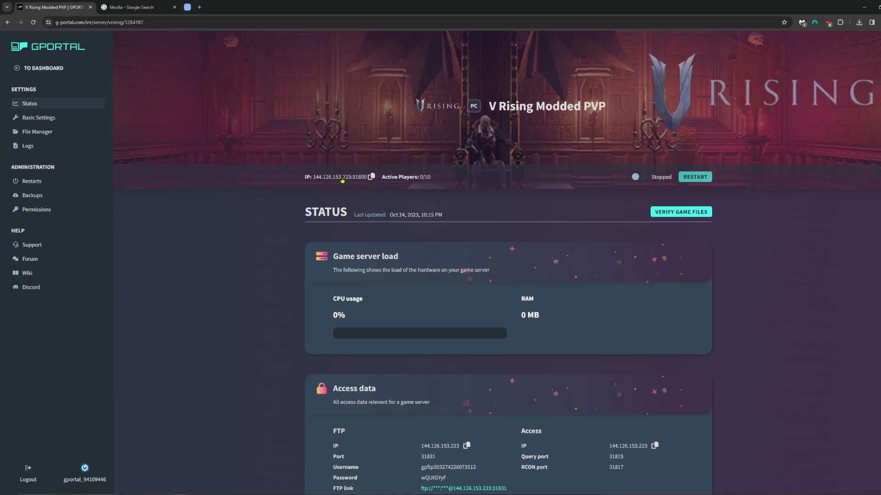
# Review the G-Portal server's status and FTP access data, the FileZilla search results, and the FileZilla client window.
pyautogui.scroll(-1, 309, 230)
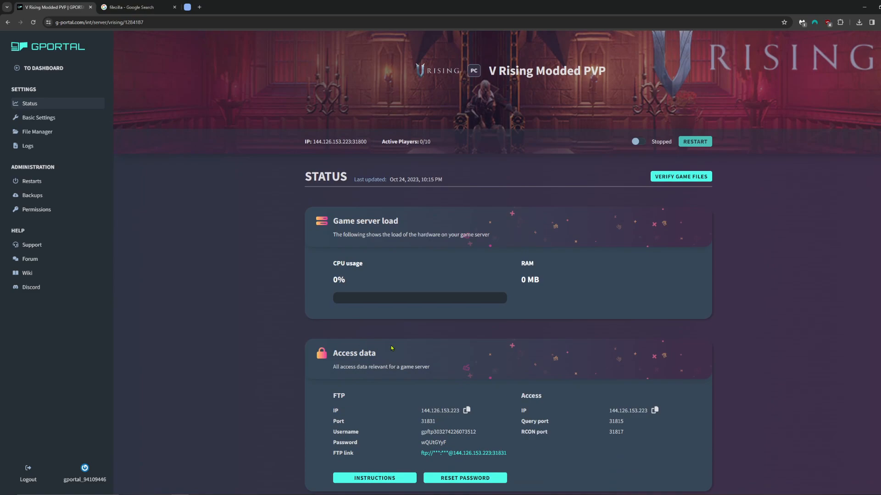
pyautogui.scroll(1, 233, 179)
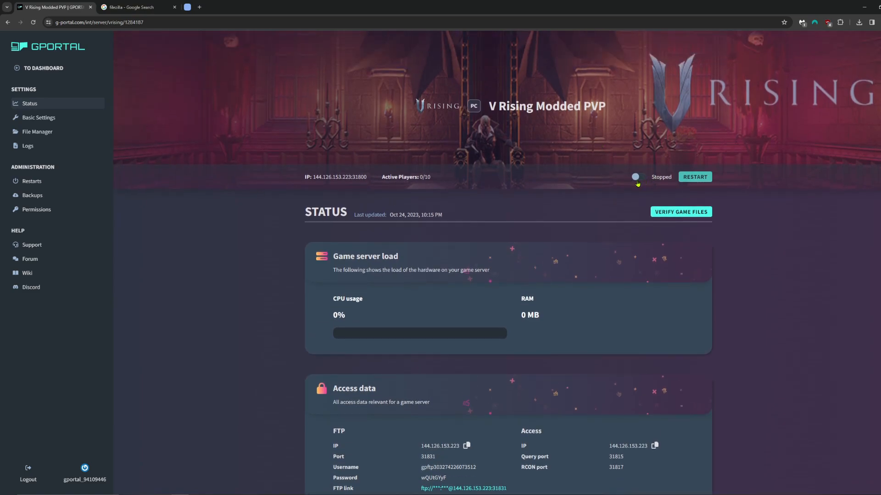
pyautogui.click(137, 7)
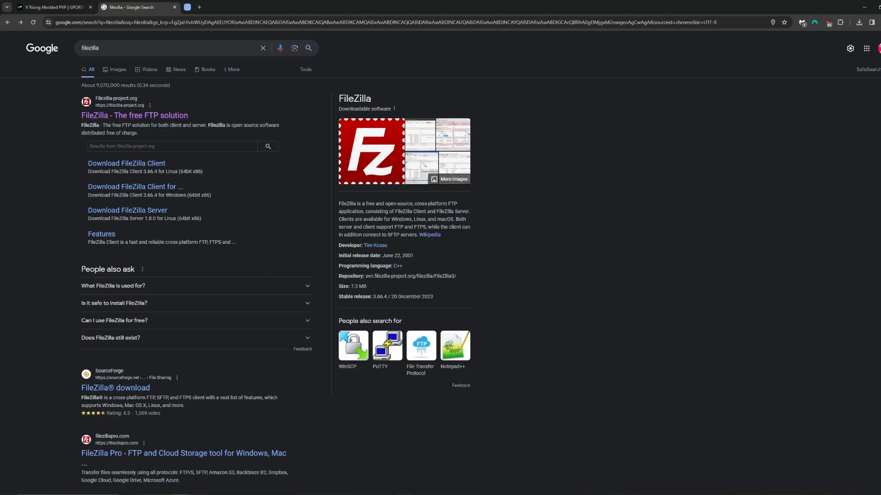
pyautogui.click(362, 494)
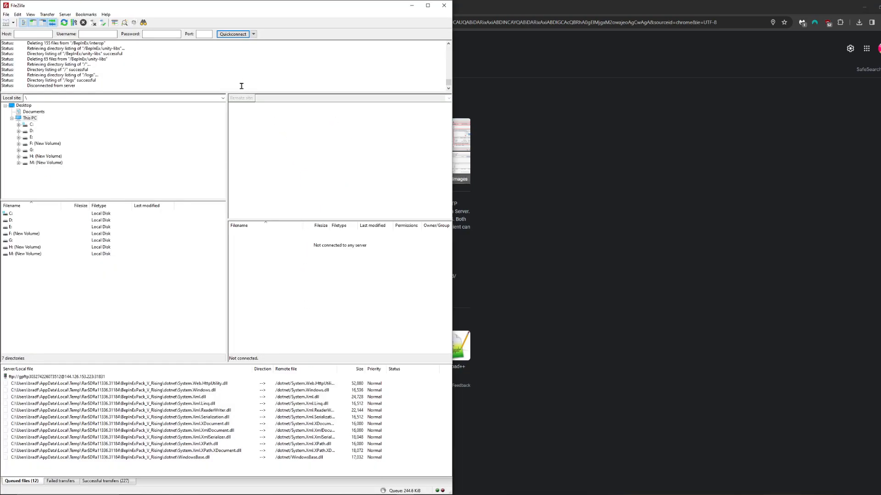
pyautogui.click(539, 4)
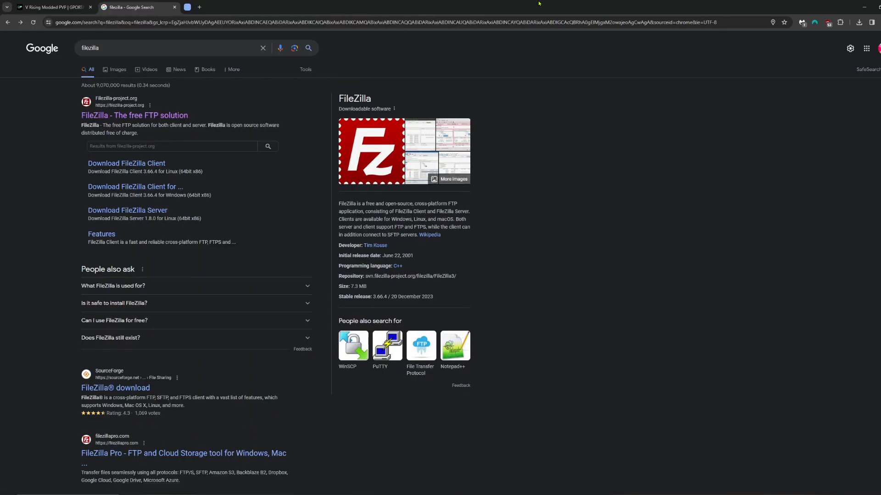
pyautogui.click(45, 4)
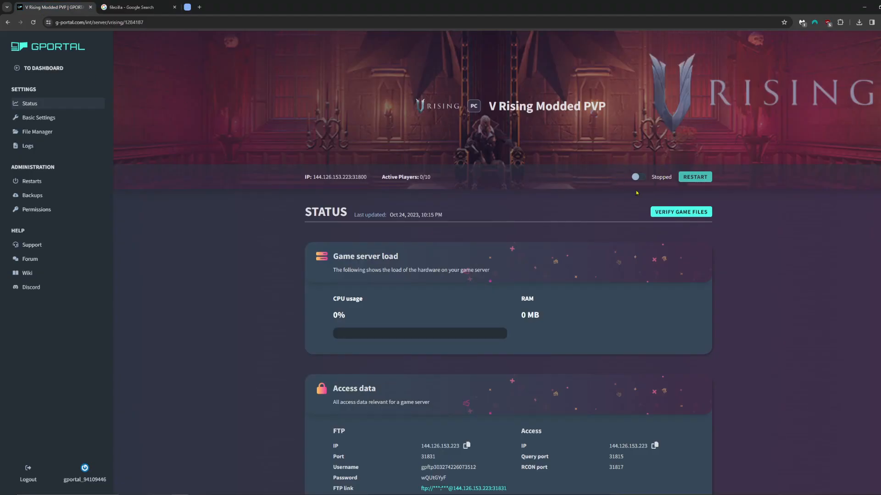
# Copy the server's FTP IP 144.126.153.223 into the host in FileZilla and connect through its saved quickconnect entry on port 31831.
pyautogui.scroll(-1, 362, 439)
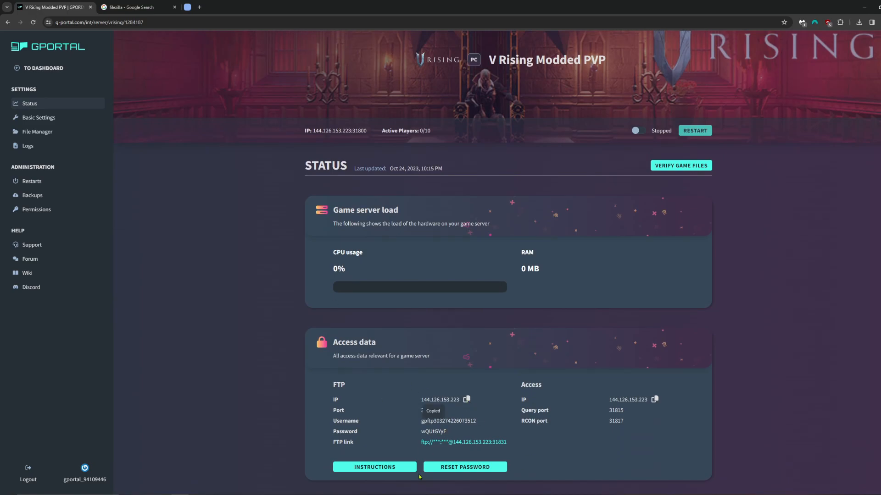
pyautogui.hotkey('alt', 'Tab')
pyautogui.hotkey('alt', 'Tab')
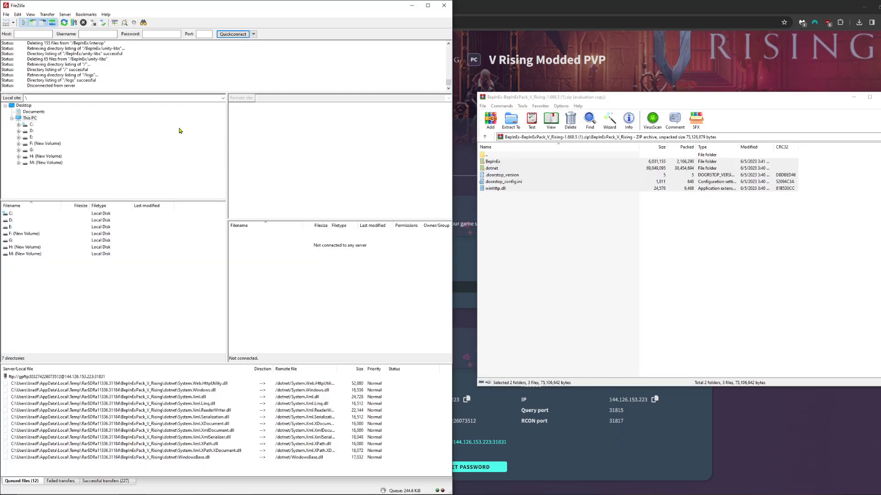
pyautogui.rightClick(36, 38)
pyautogui.click(69, 65)
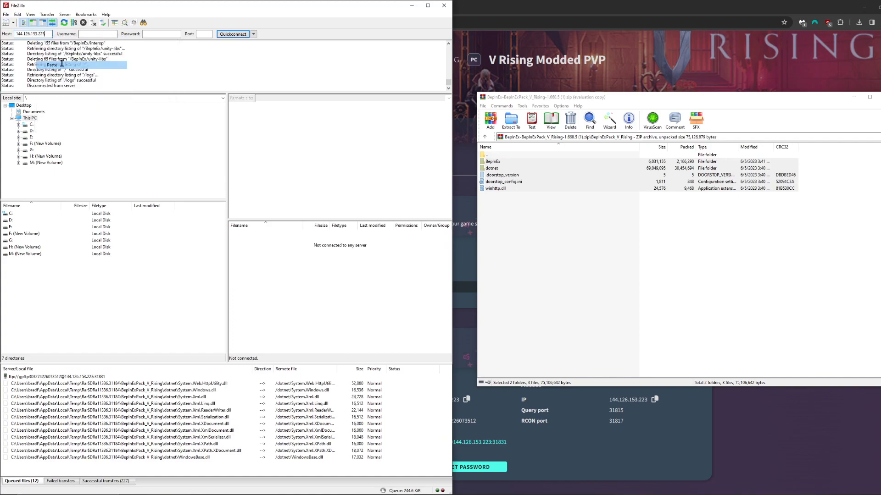
pyautogui.click(853, 96)
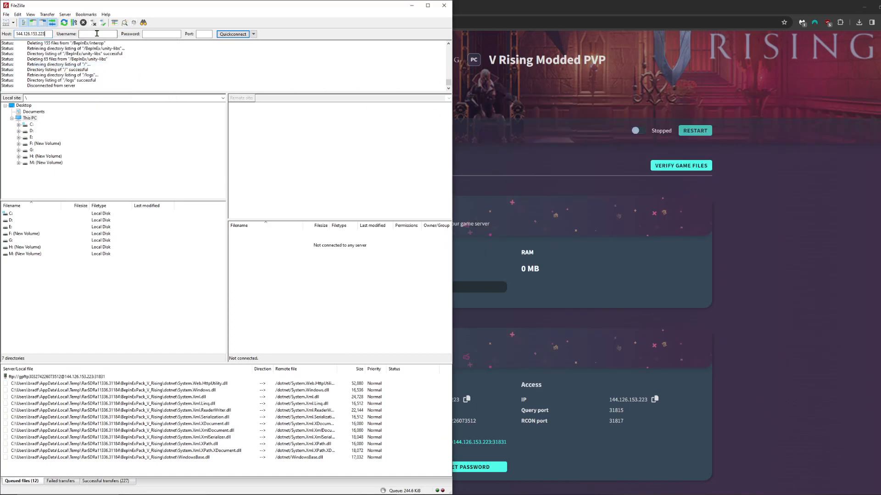
pyautogui.click(253, 35)
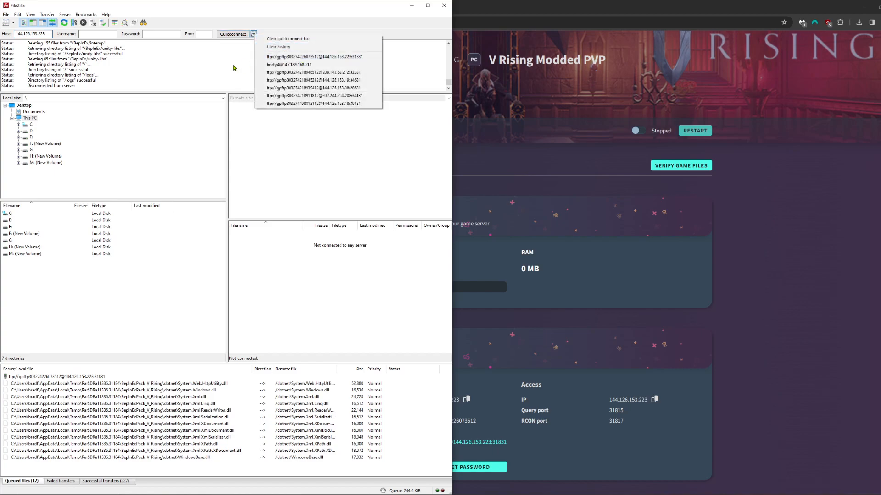
pyautogui.click(282, 58)
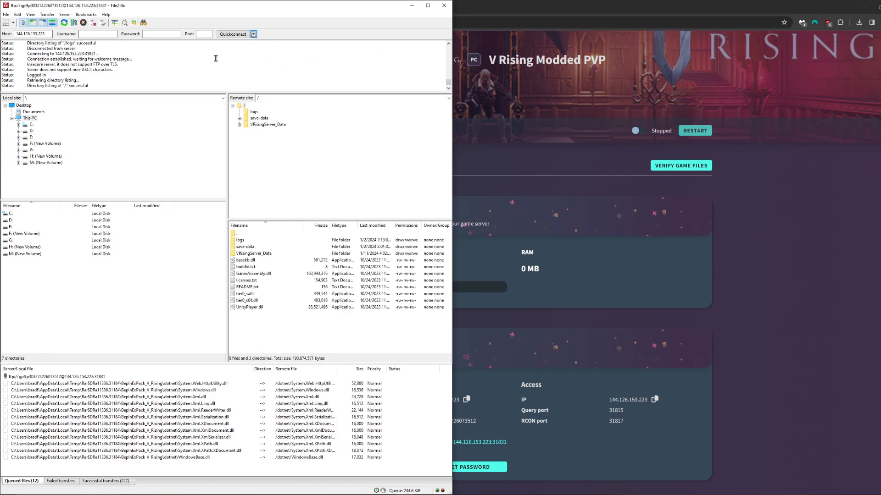
# Switch to the browser, bring up the BepInExPack V Rising page on Thunderstore, and download the package manually.
pyautogui.click(829, 257)
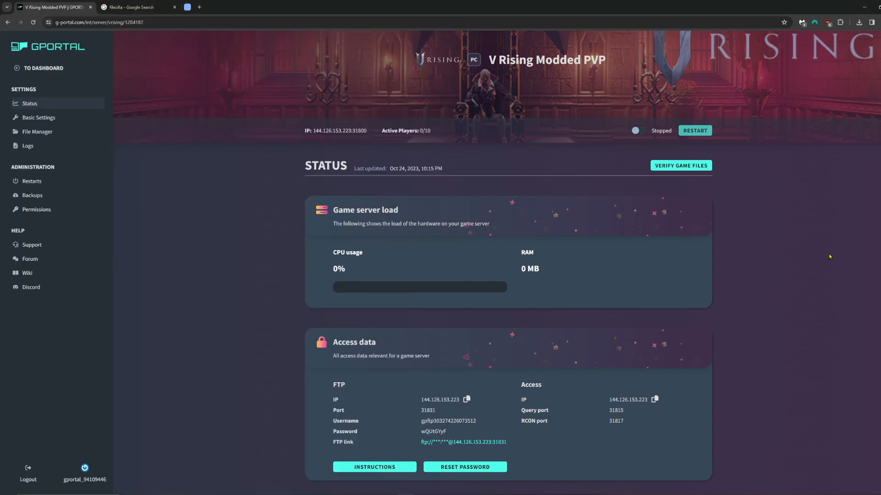
pyautogui.click(187, 7)
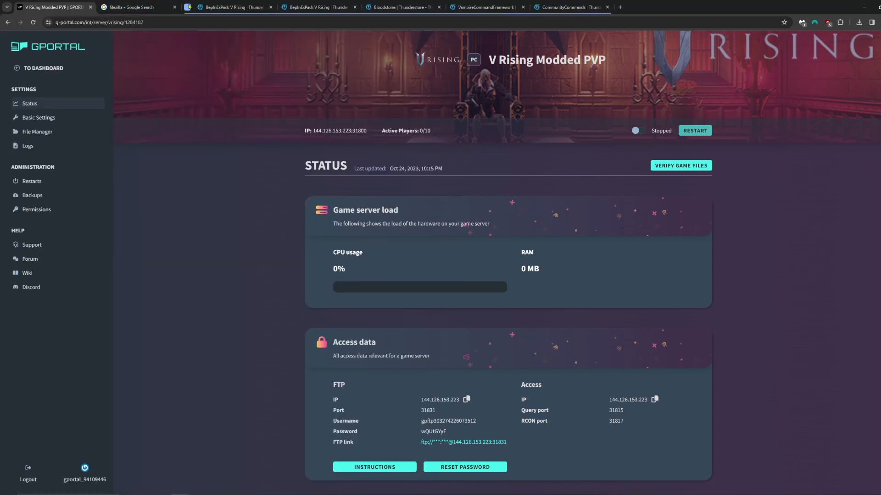
pyautogui.click(219, 7)
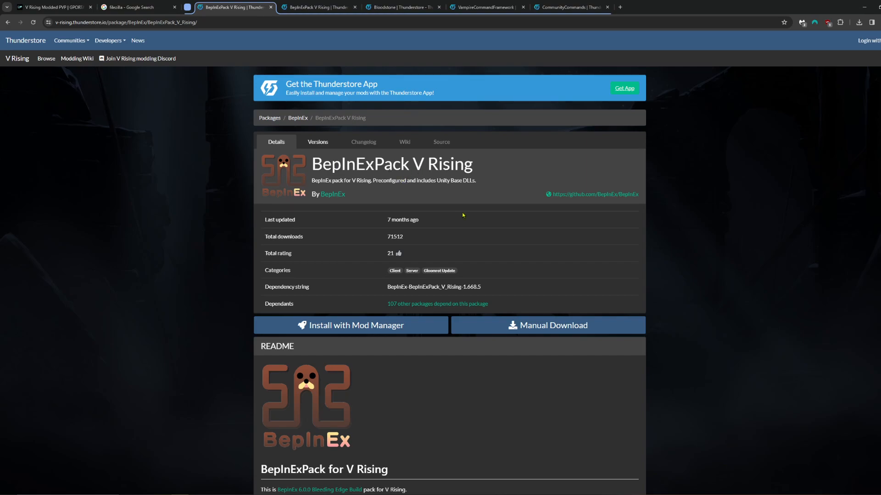
pyautogui.click(538, 329)
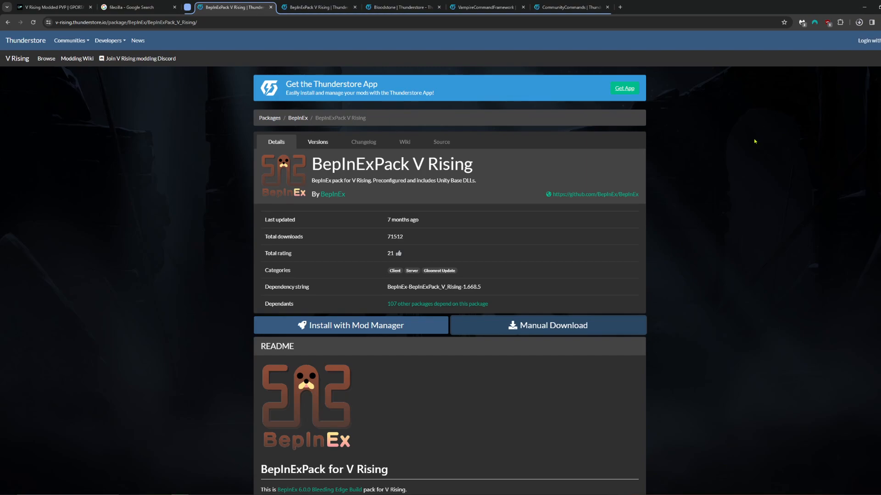
# Open the downloaded BepInExPack V Rising zip in WinRAR and place its window beside the web page.
pyautogui.click(859, 22)
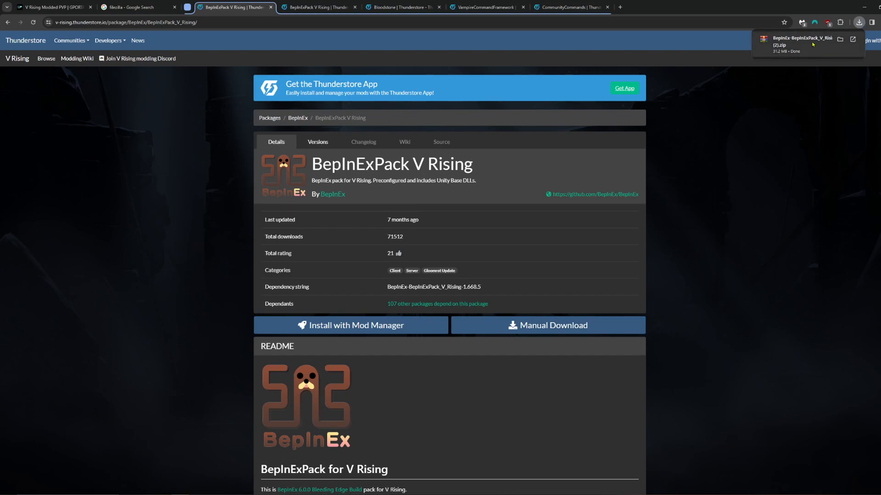
pyautogui.click(813, 44)
pyautogui.moveTo(376, 67); pyautogui.dragTo(679, 95)
pyautogui.click(506, 251)
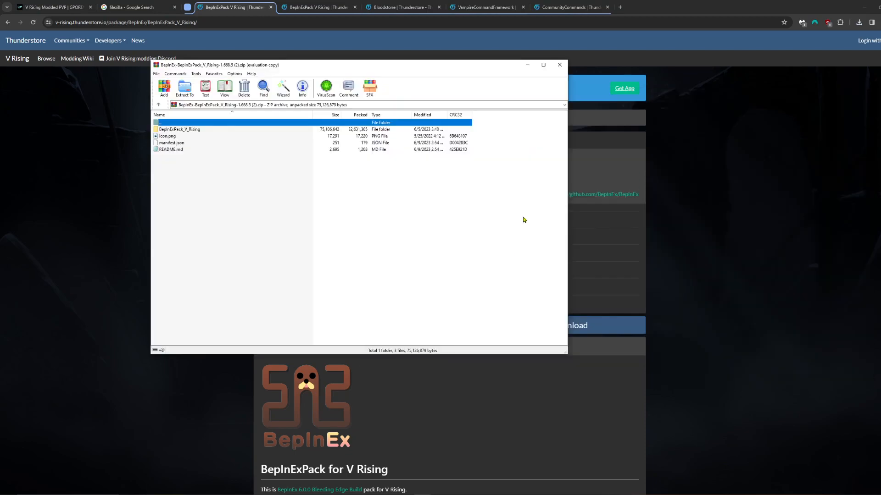
pyautogui.moveTo(491, 66); pyautogui.dragTo(820, 120)
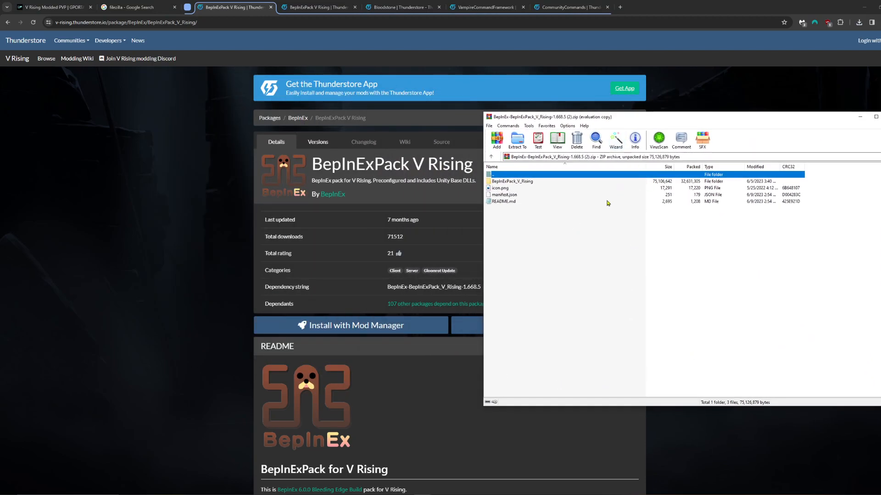
pyautogui.click(551, 228)
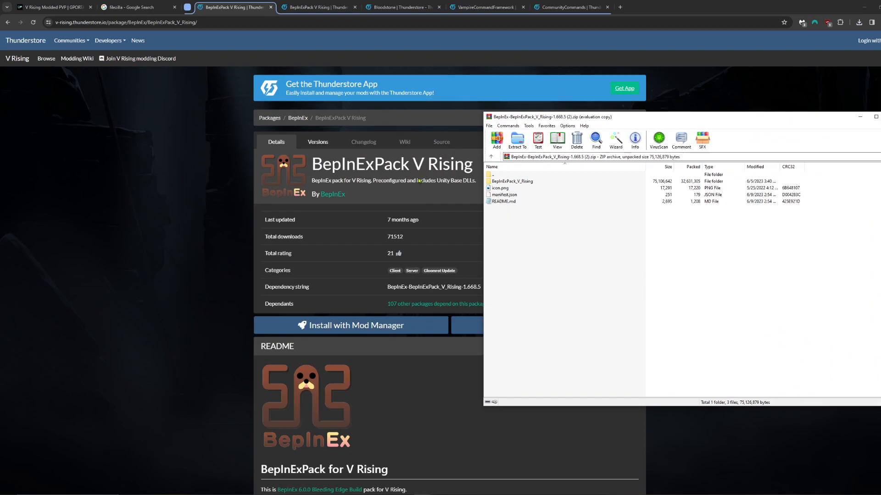
pyautogui.click(505, 181)
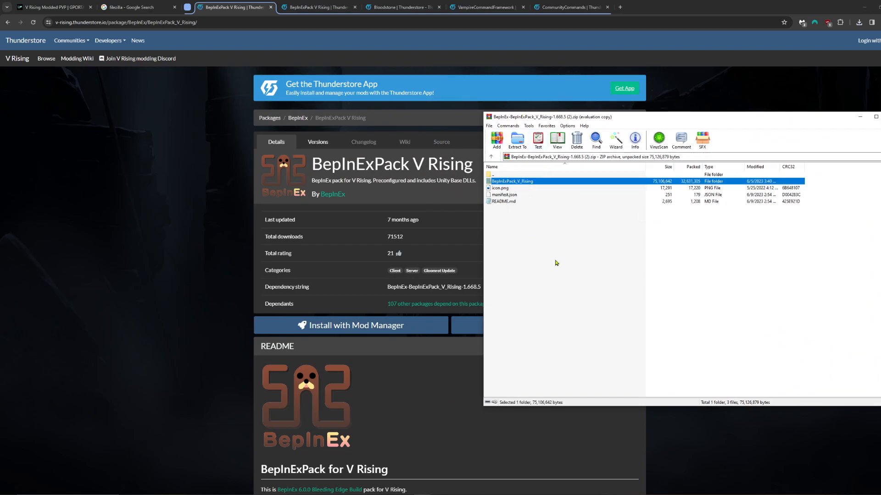
pyautogui.click(581, 278)
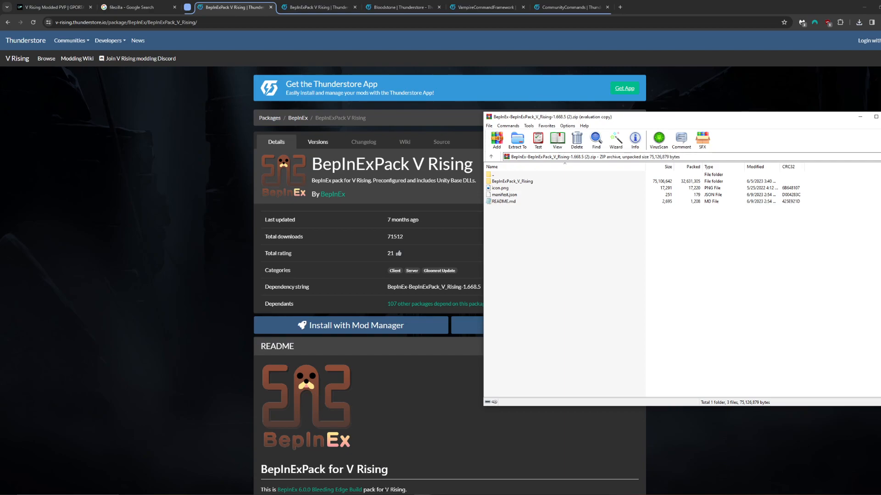
# Switch to FileZilla, reconnect to the game server from the quickconnect history, and select the remote root folder.
pyautogui.click(321, 494)
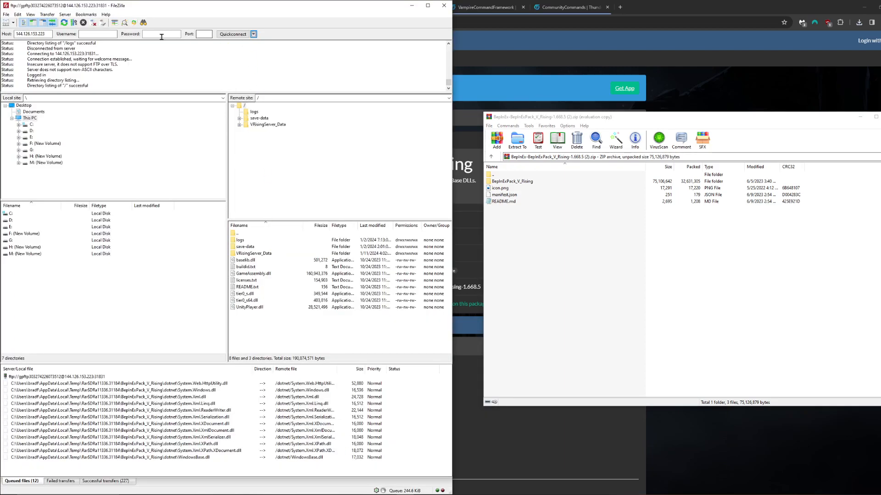
pyautogui.click(253, 34)
pyautogui.click(275, 53)
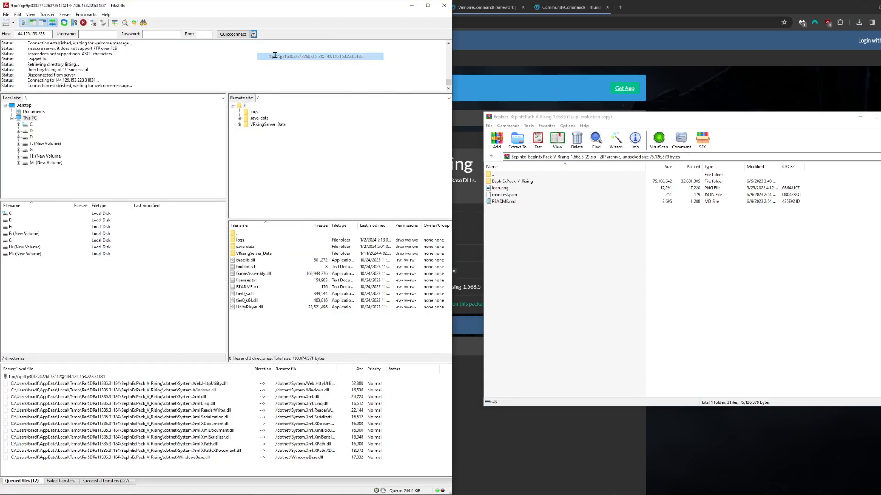
pyautogui.click(244, 106)
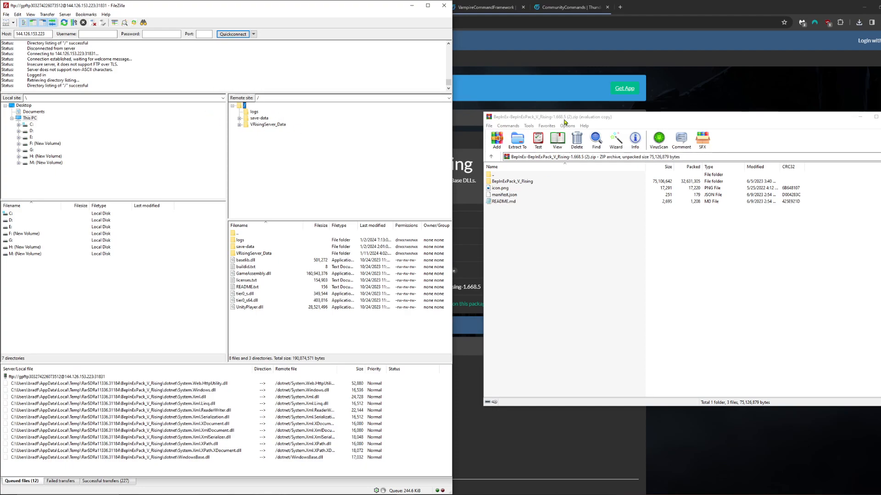
# Upload everything inside the archive's BepInExPack_V_Rising folder to the server's root directory.
pyautogui.moveTo(565, 121); pyautogui.dragTo(552, 98)
pyautogui.click(243, 107)
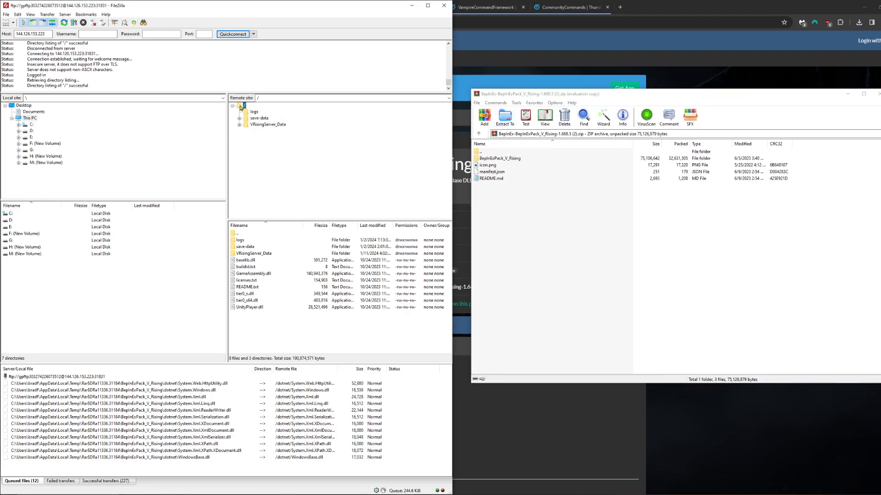
pyautogui.click(497, 207)
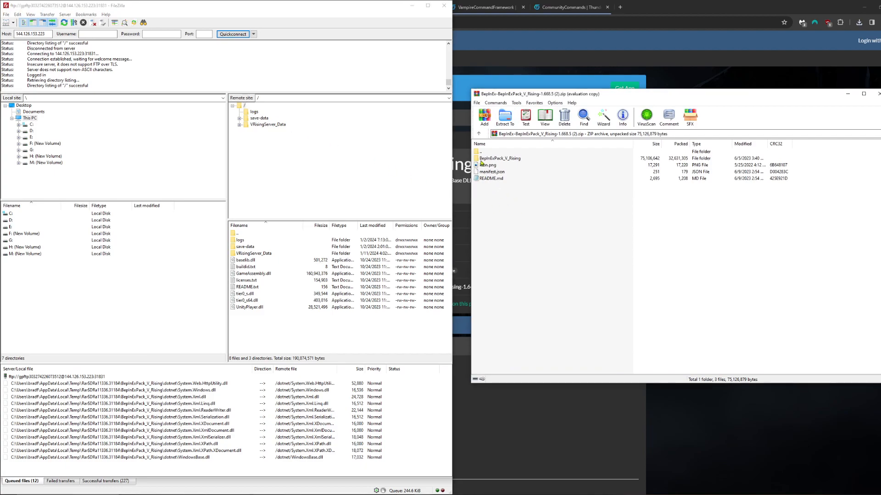
pyautogui.doubleClick(516, 160)
pyautogui.moveTo(560, 254); pyautogui.dragTo(245, 108)
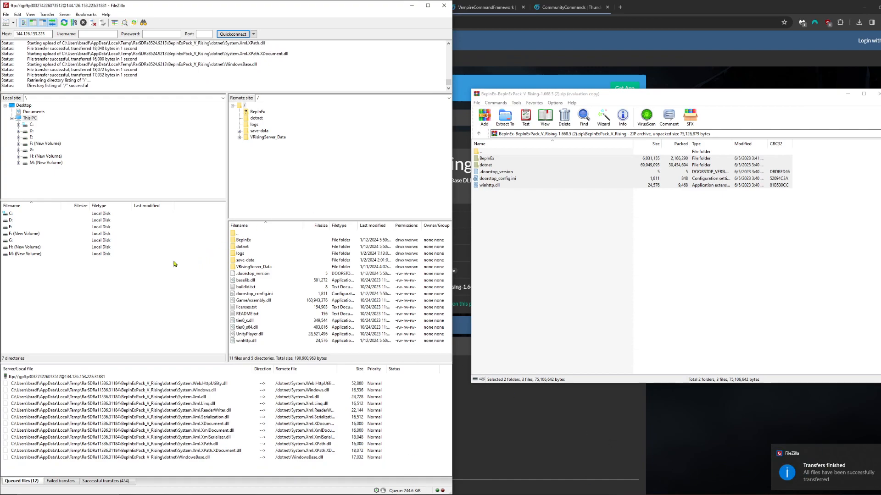
# Examine the config, core, patchers and plugins subfolders of the server's BepInEx folder, and close the archive window.
pyautogui.click(260, 112)
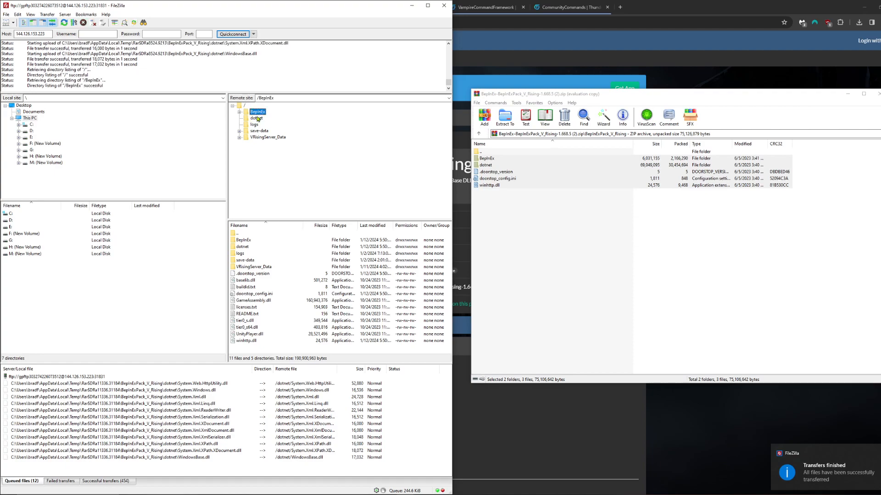
pyautogui.click(239, 112)
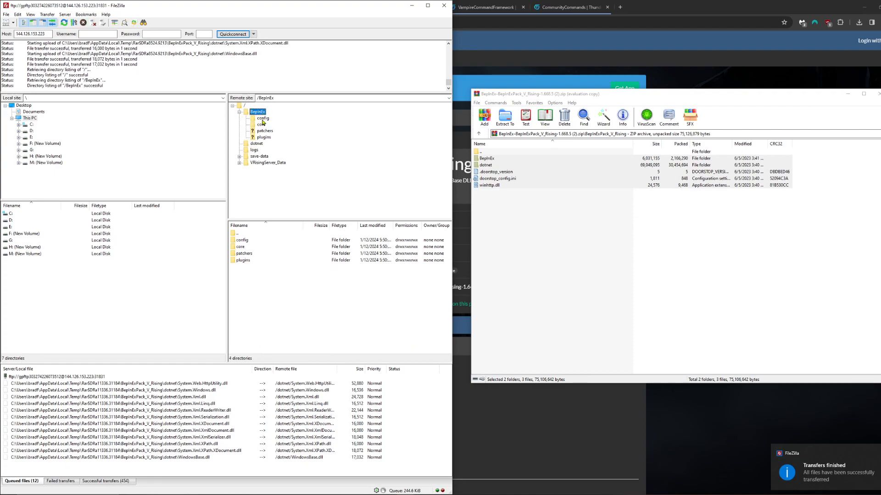
pyautogui.click(260, 125)
pyautogui.click(265, 131)
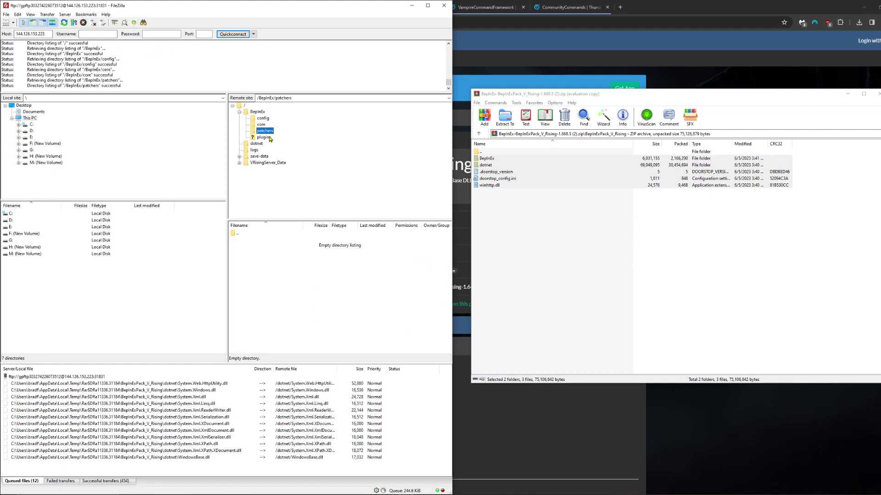
pyautogui.click(265, 138)
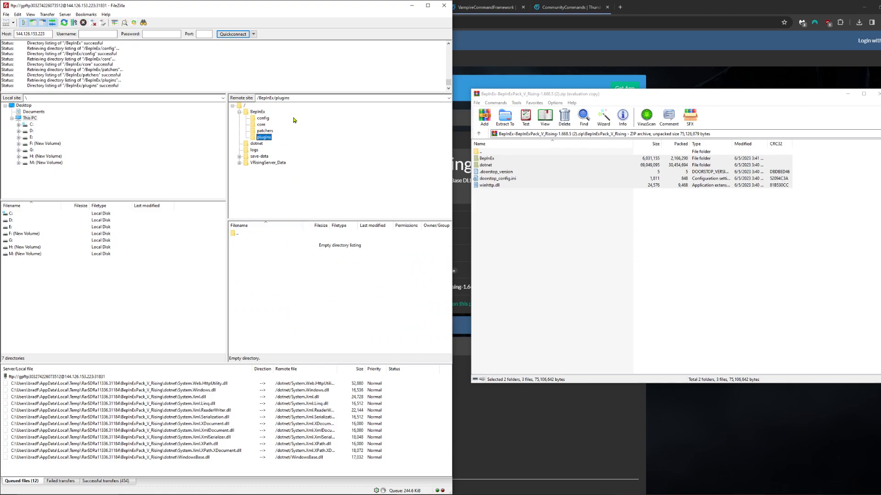
pyautogui.click(876, 93)
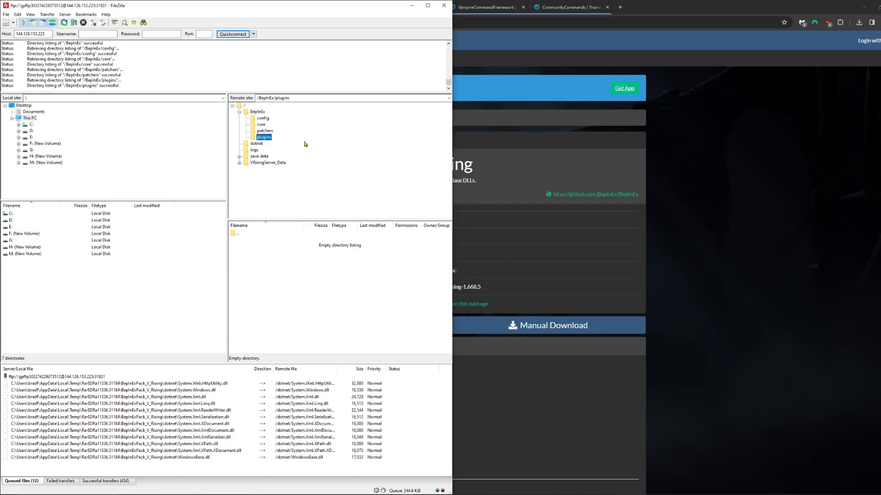
pyautogui.click(239, 112)
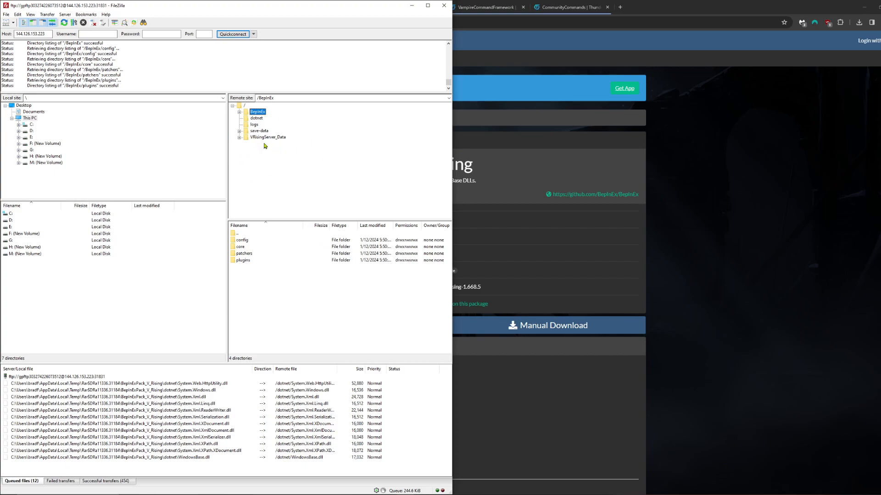
# Switch to the G-Portal status page in the browser, start the V Rising server, let it load, and stop it again.
pyautogui.click(652, 145)
pyautogui.click(54, 7)
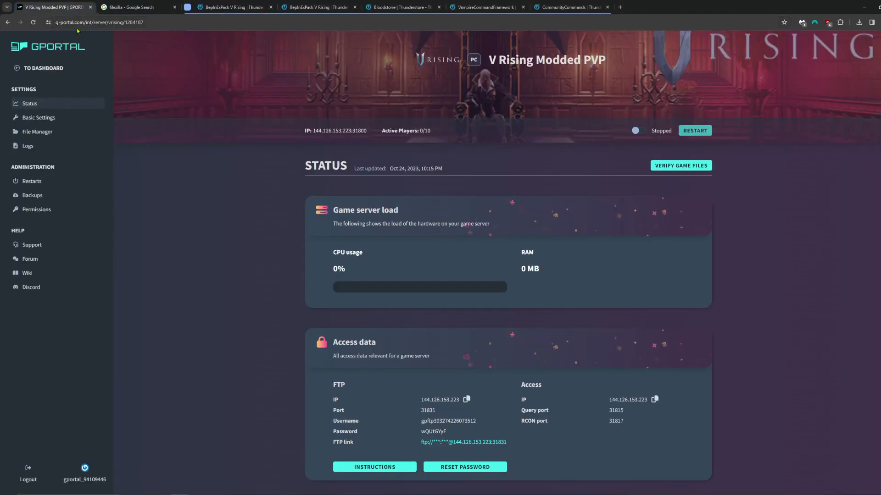
pyautogui.click(638, 131)
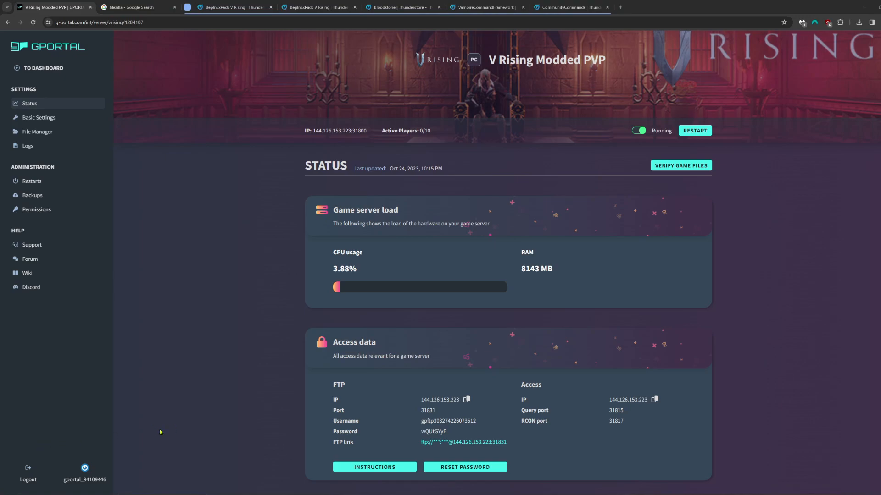
pyautogui.moveTo(337, 273); pyautogui.dragTo(375, 273)
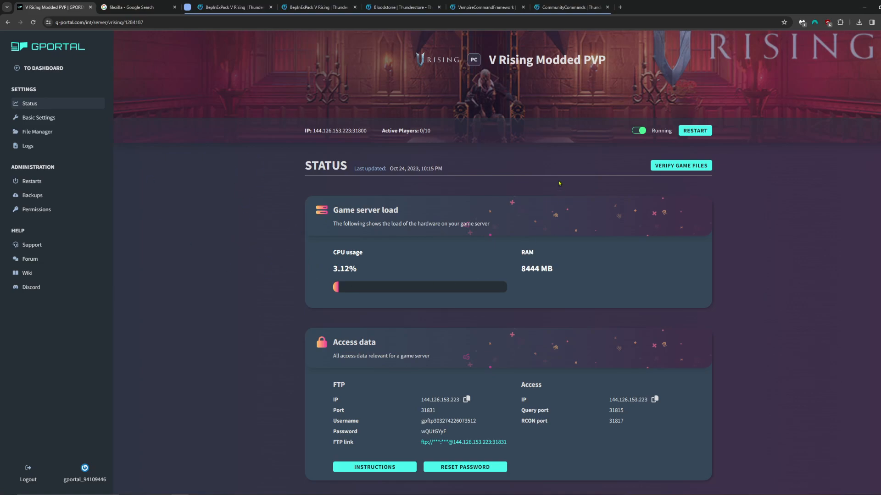
pyautogui.click(639, 132)
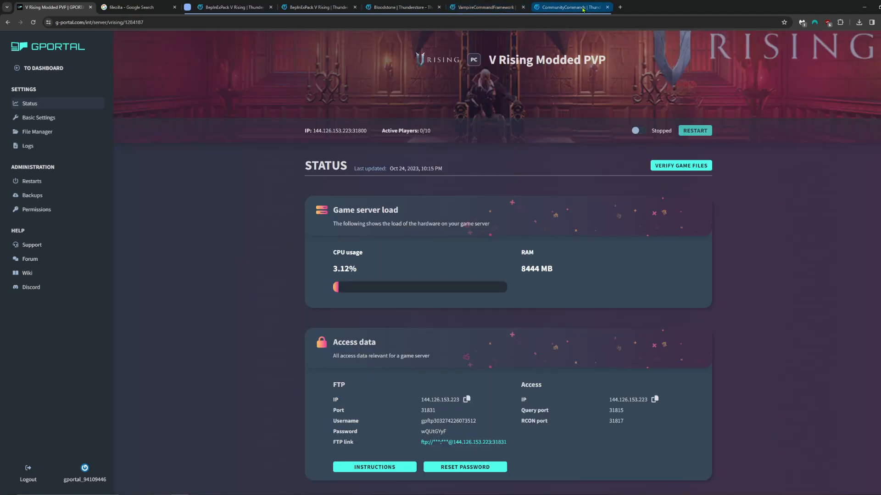
# Download the Bloodstone 0.1.6 and VampireCommandFramework 0.8.2 mod archives manually from their Thunderstore pages.
pyautogui.click(411, 7)
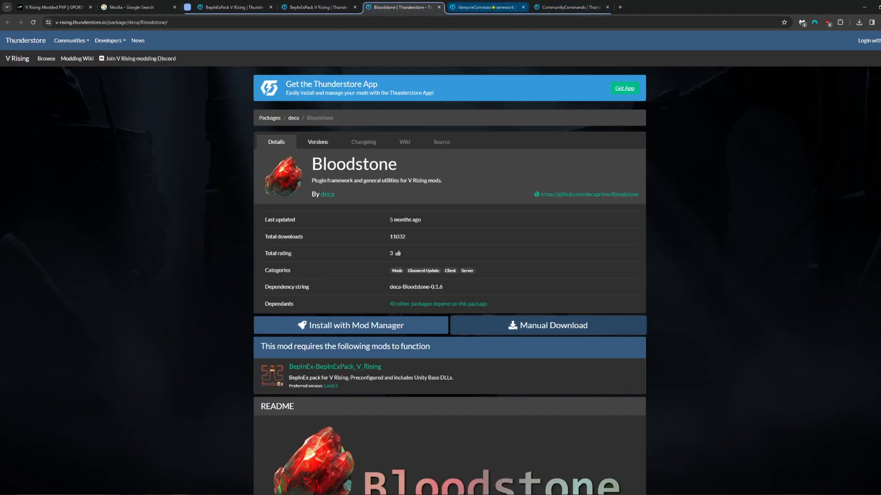
pyautogui.click(493, 7)
pyautogui.click(401, 7)
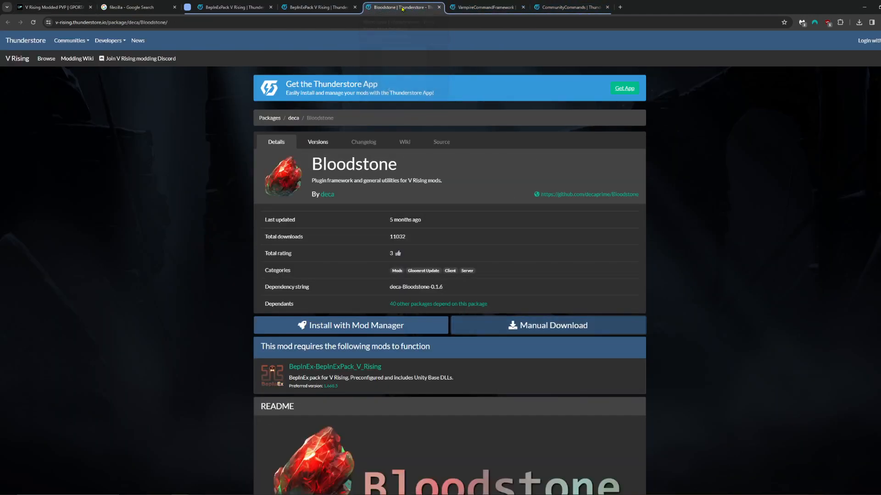
pyautogui.hotkey('ctrl', '1')
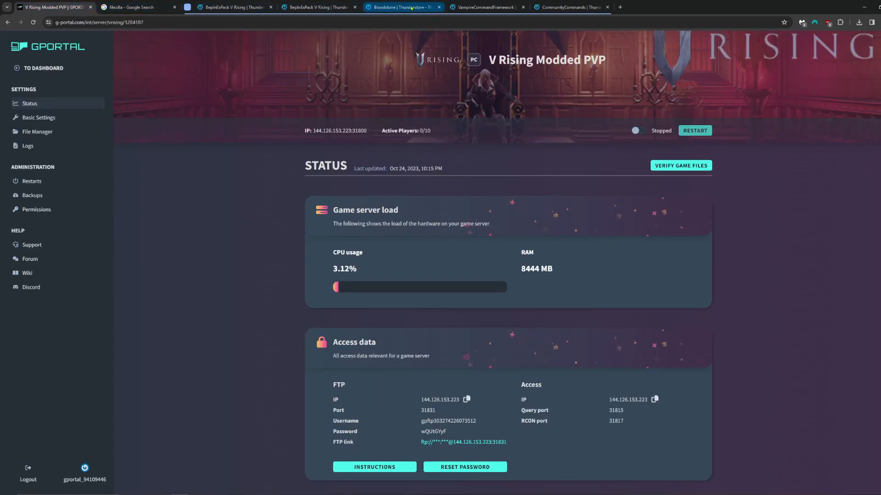
pyautogui.click(412, 8)
pyautogui.click(552, 325)
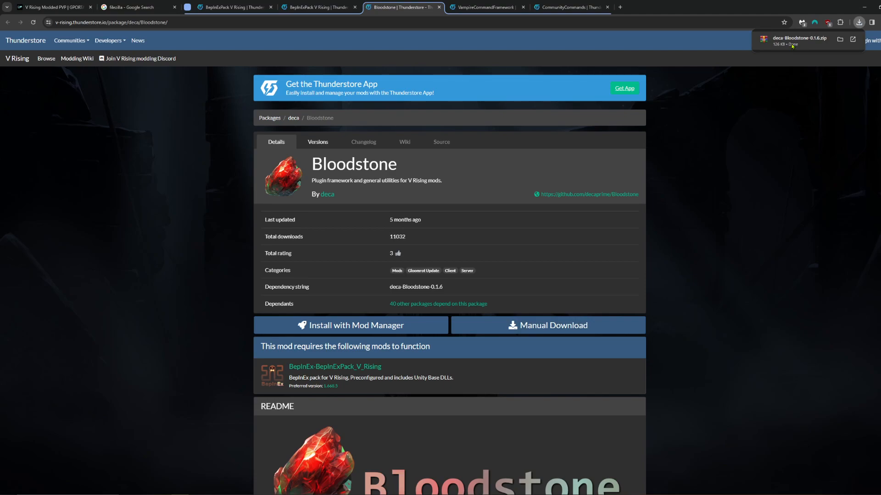
pyautogui.click(470, 13)
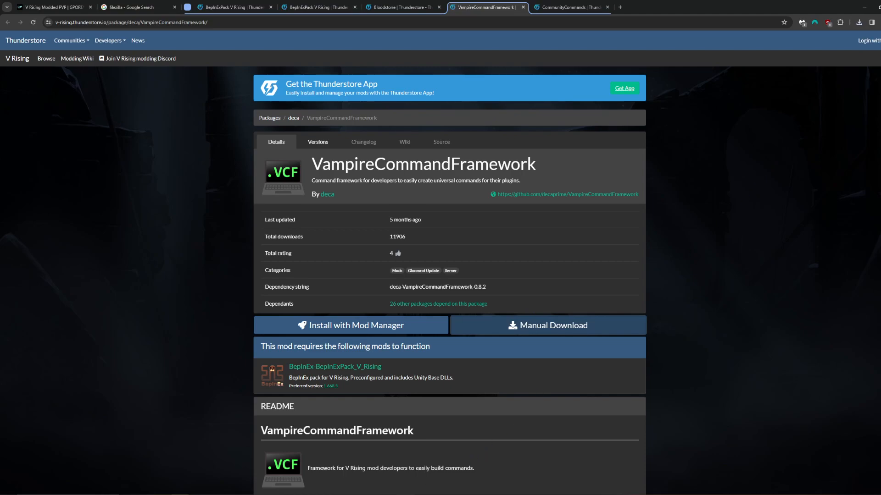
# Switch to FileZilla, reconnect to the game server from the quickconnect history, and open the remote /BepInEx/plugins folder.
pyautogui.hotkey('alt', 'Tab')
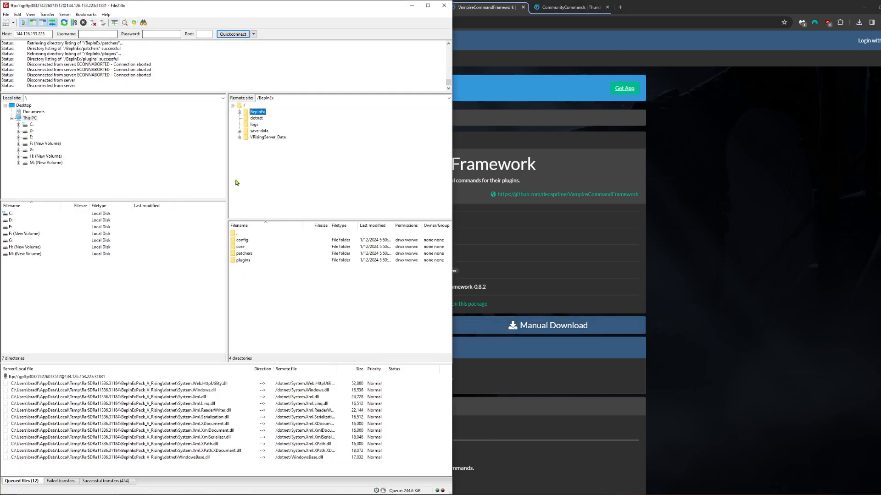
pyautogui.click(253, 34)
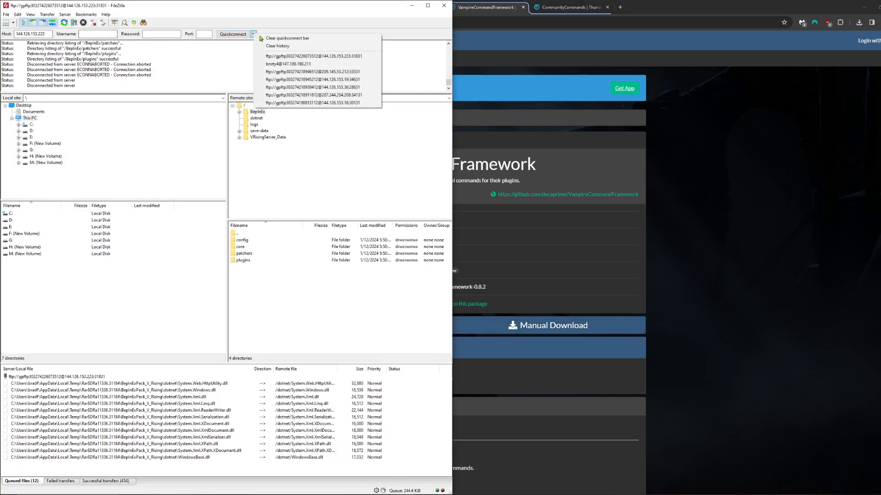
pyautogui.click(286, 56)
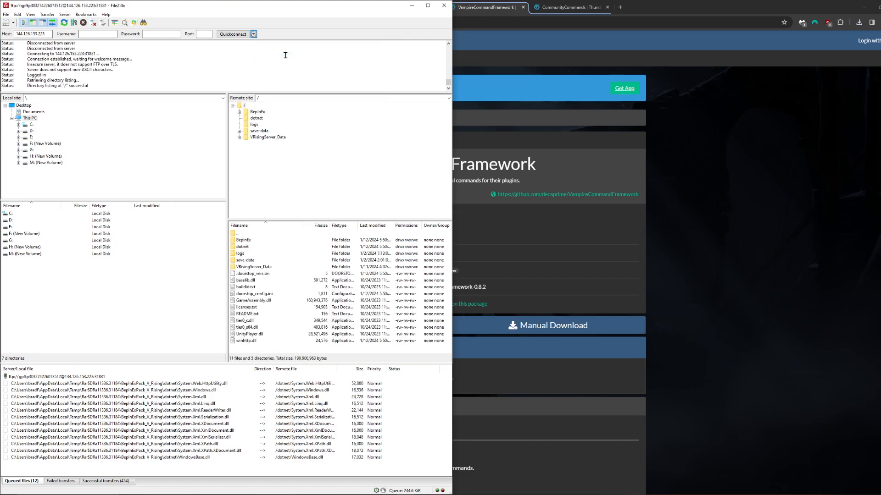
pyautogui.click(254, 113)
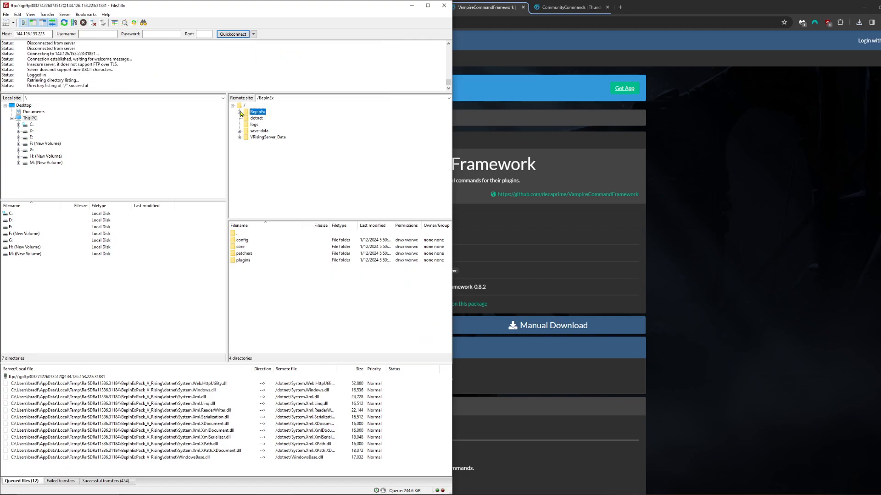
pyautogui.click(239, 112)
pyautogui.click(266, 137)
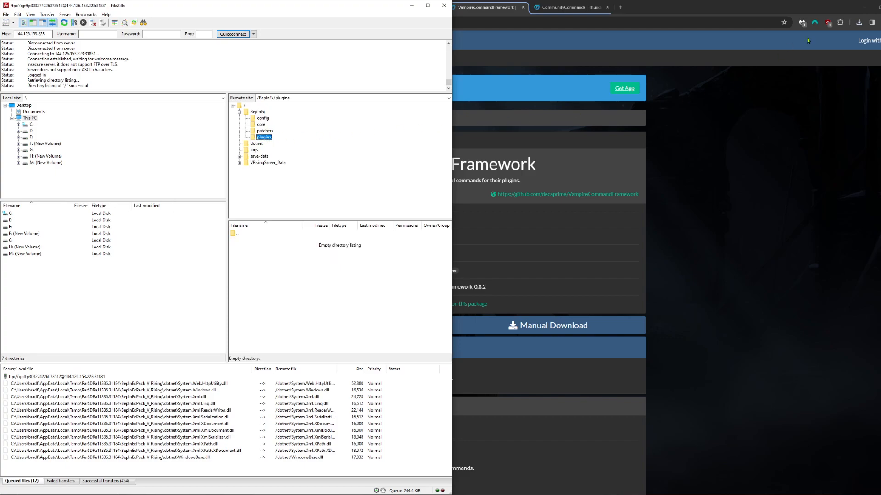
# Open the downloaded Bloodstone zip in WinRAR and upload Bloodstone.dll to the server's plugins folder in FileZilla.
pyautogui.click(858, 22)
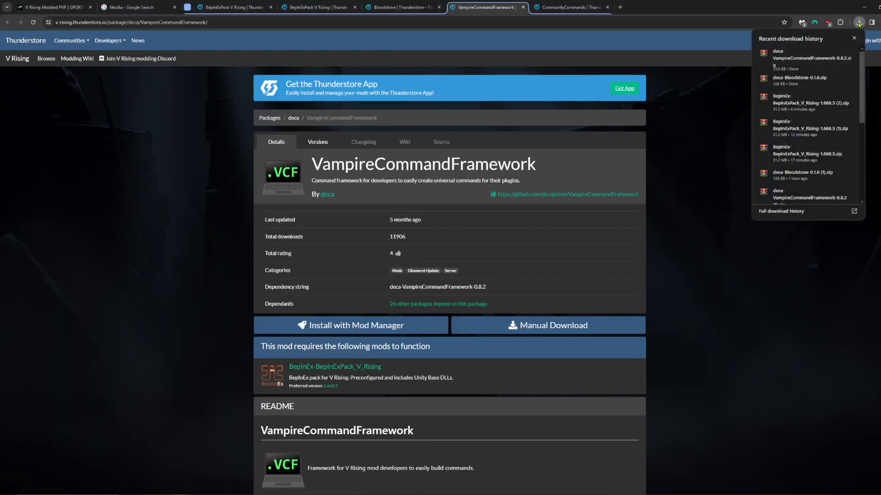
pyautogui.click(811, 84)
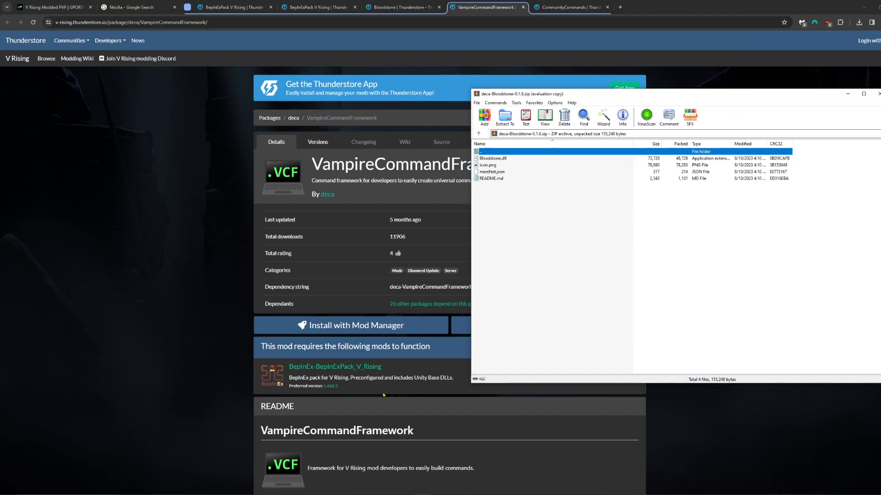
pyautogui.click(413, 494)
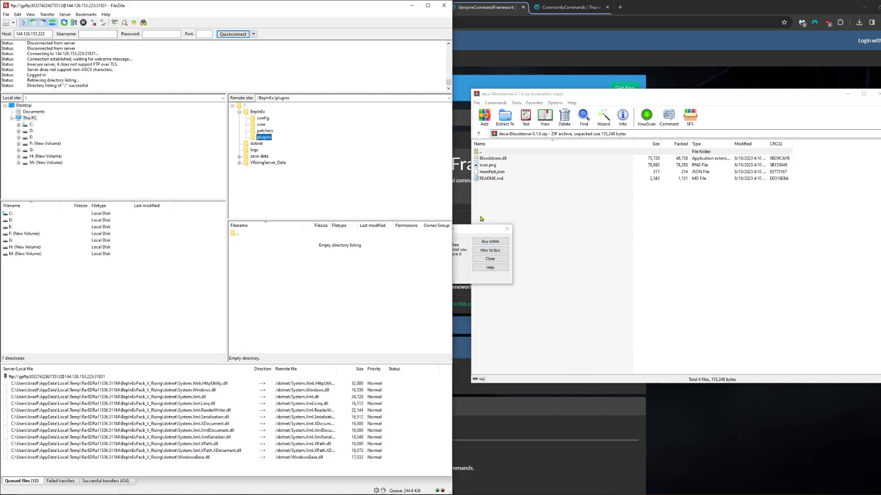
pyautogui.click(493, 262)
pyautogui.click(272, 295)
pyautogui.moveTo(493, 158); pyautogui.dragTo(307, 277)
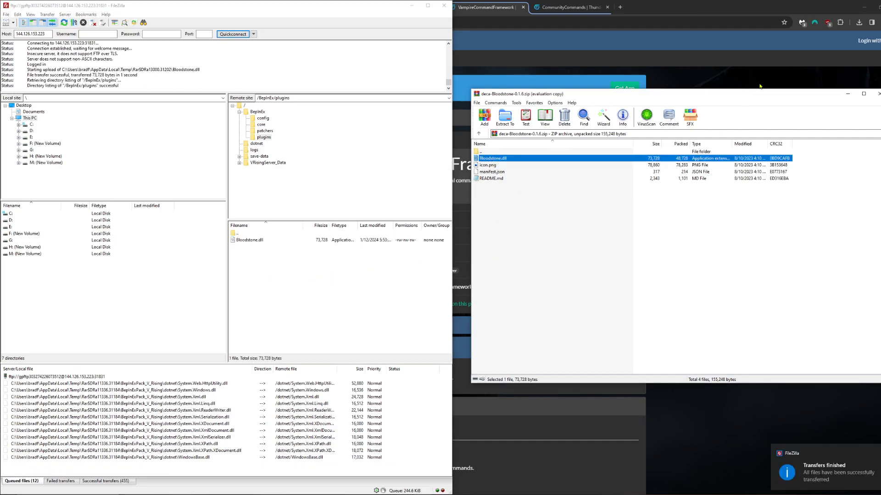
# Open the downloaded VampireCommandFramework zip in WinRAR and upload VampireCommandFramework.dll to the server's plugins folder in FileZilla.
pyautogui.click(858, 22)
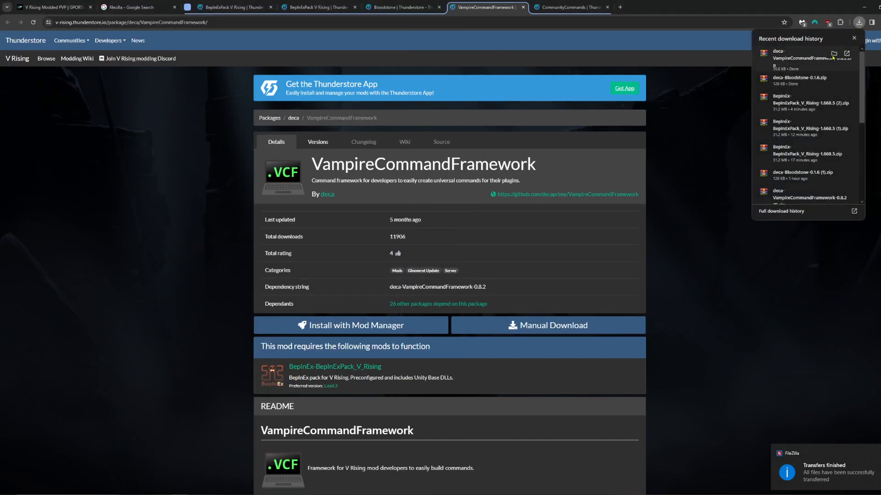
pyautogui.click(797, 63)
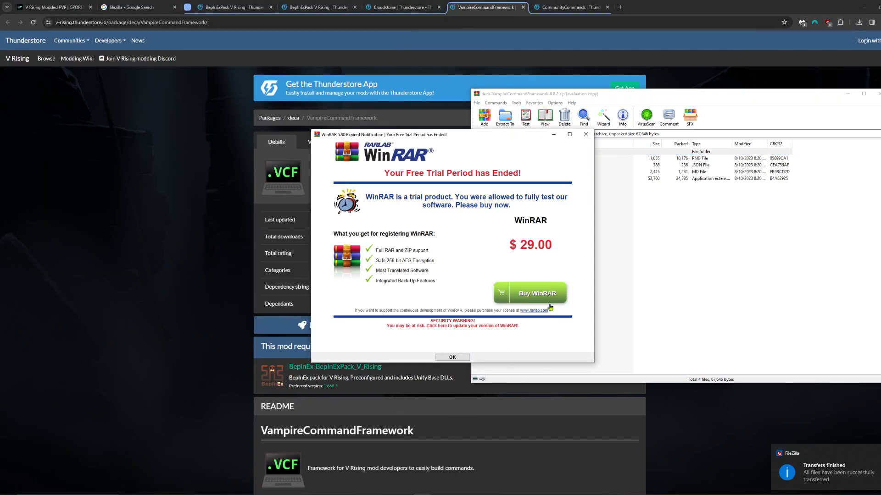
pyautogui.click(586, 134)
pyautogui.click(415, 494)
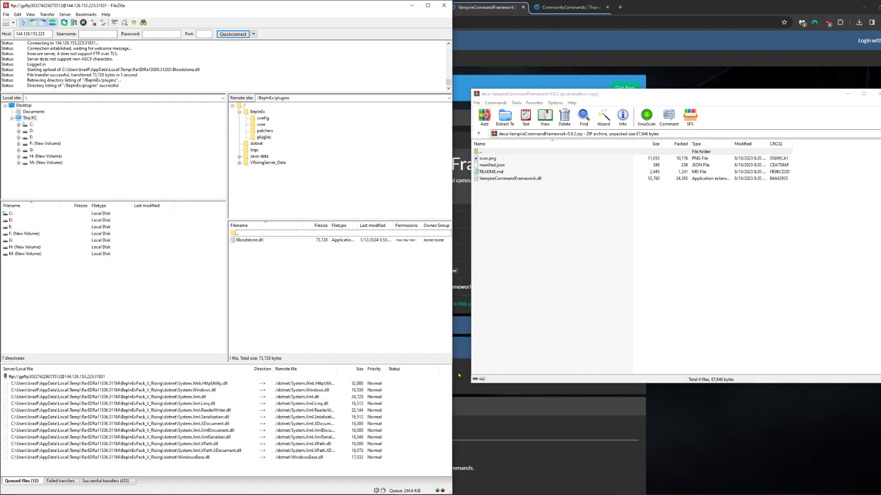
pyautogui.moveTo(505, 179); pyautogui.dragTo(328, 274)
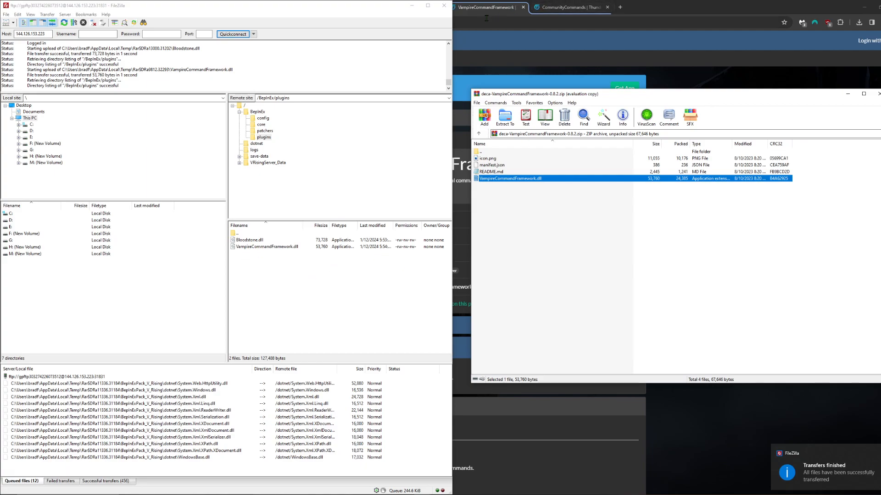
# Manually download the CommunityCommands mod from its Thunderstore page in the browser and open the zip in WinRAR.
pyautogui.click(498, 9)
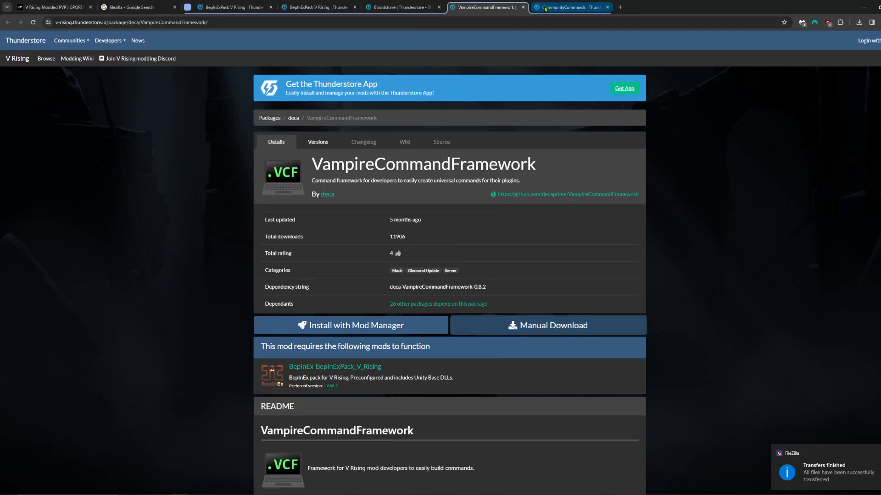
pyautogui.click(566, 8)
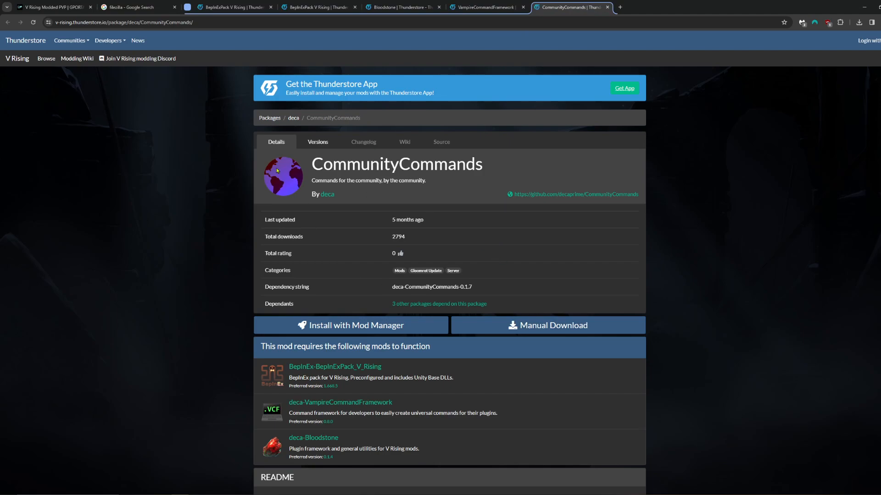
pyautogui.click(560, 330)
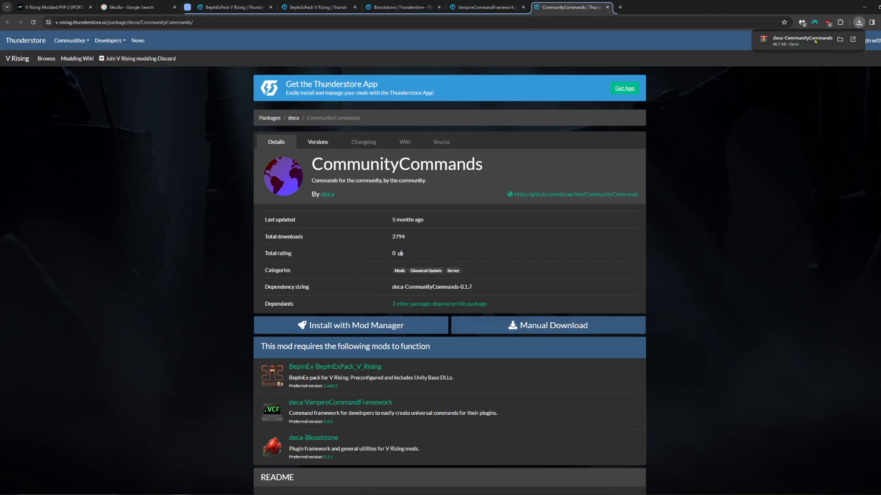
pyautogui.click(816, 42)
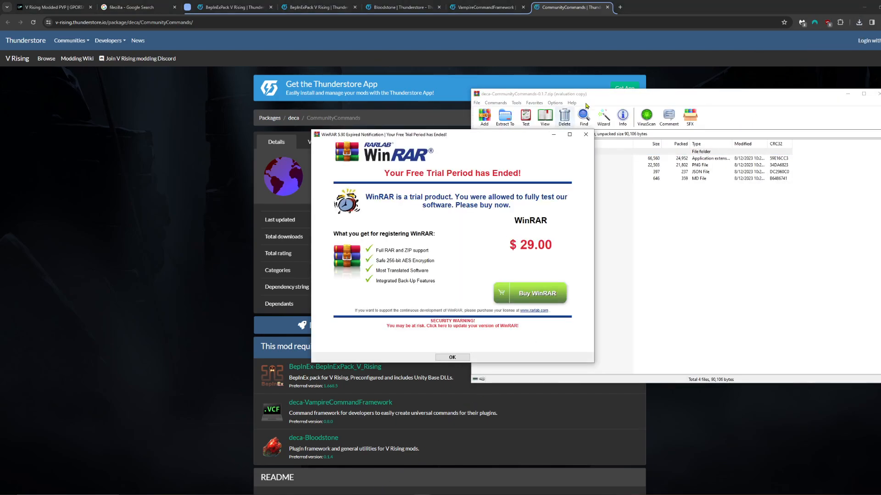
pyautogui.press('Escape')
# Switch to FileZilla and upload CommunityCommands.dll from the open archive to the server's plugins folder.
pyautogui.click(436, 494)
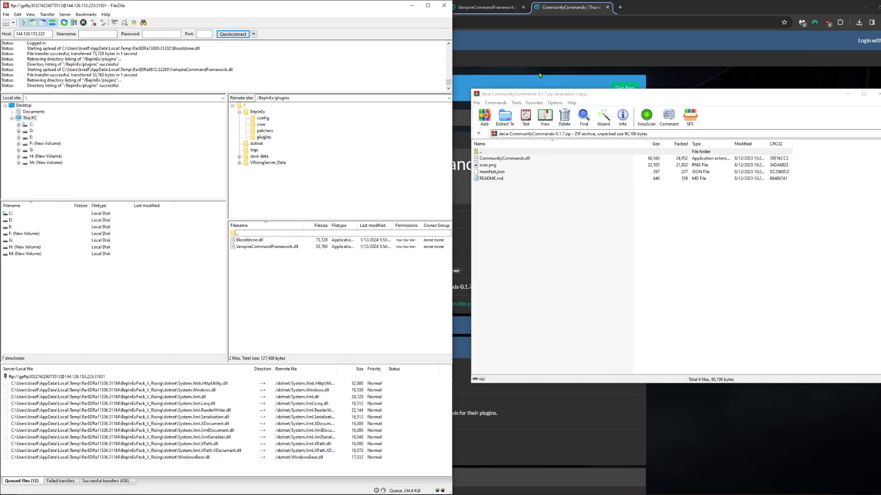
pyautogui.click(487, 204)
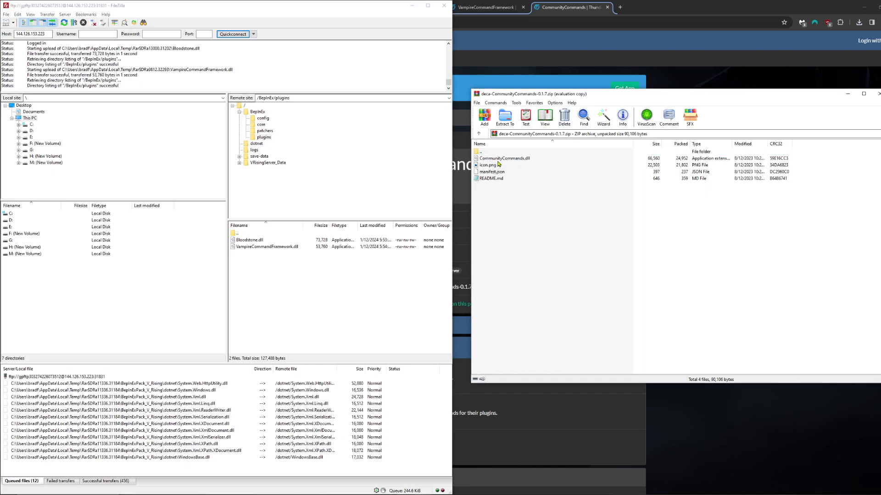
pyautogui.click(491, 158)
pyautogui.moveTo(491, 160); pyautogui.dragTo(290, 267)
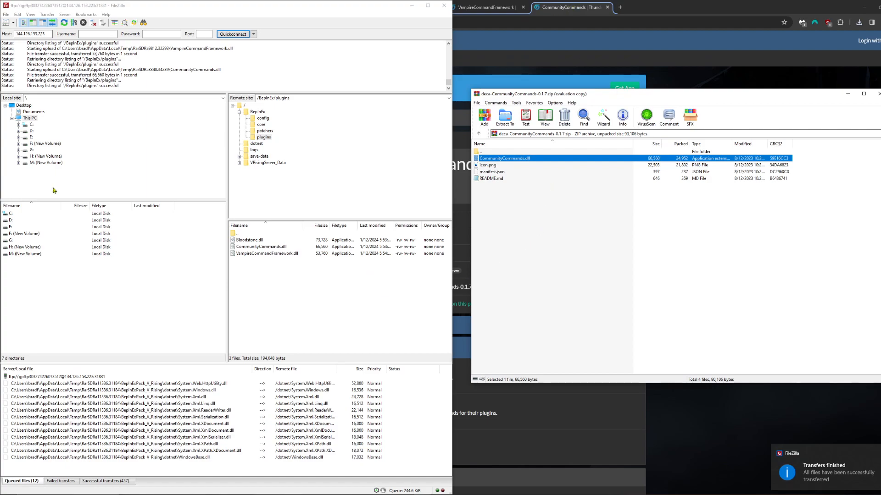
pyautogui.click(290, 271)
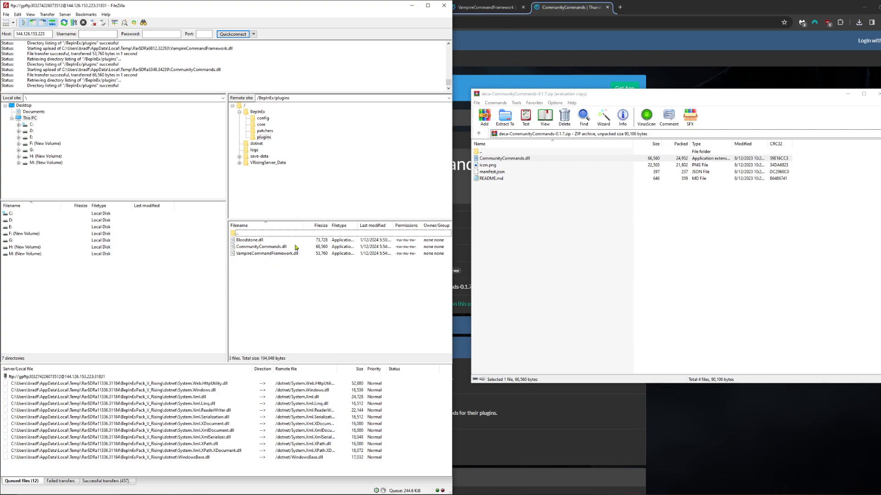
pyautogui.click(278, 255)
pyautogui.click(285, 280)
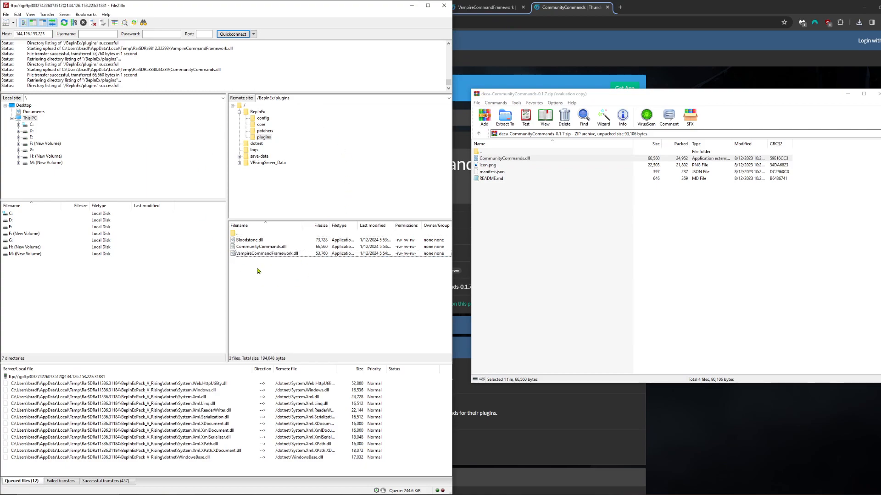